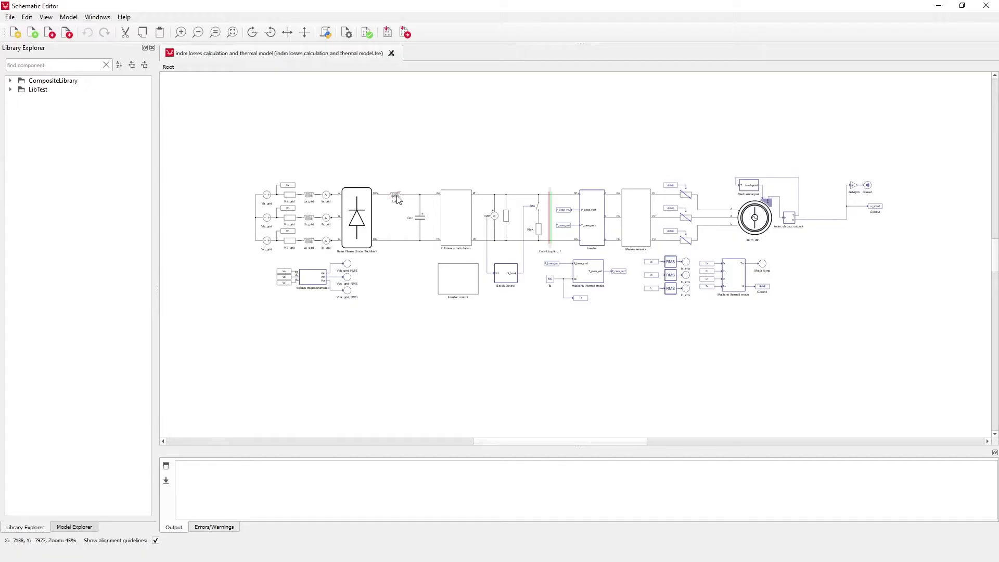
Inspect the Ldc inductor's inductance values and dismiss its properties unchanged
double_click(395, 195)
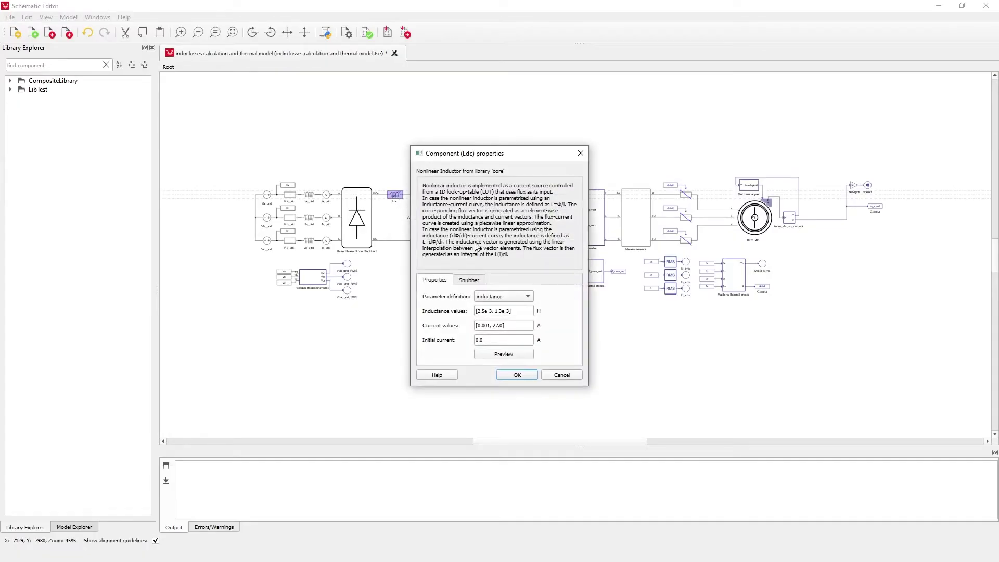
click(521, 312)
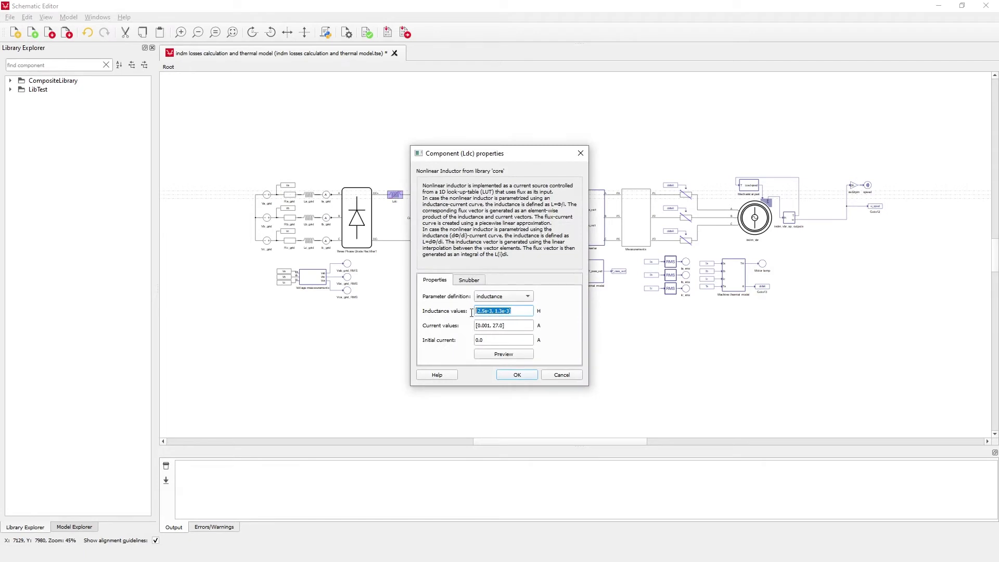
click(562, 375)
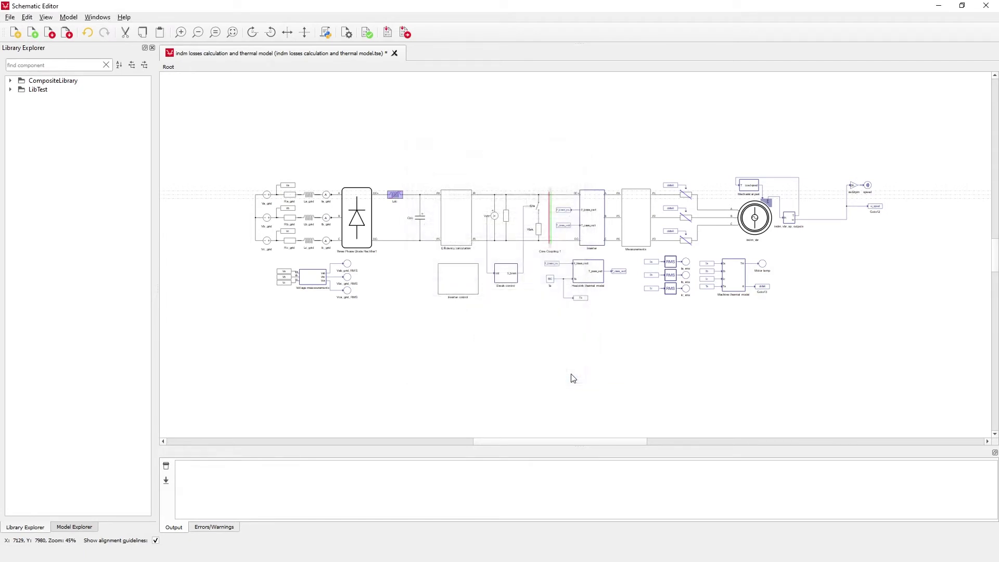
Inside the Inverter subsystem, review the 3ph Inverter's loss settings and Vt table, then return to the top level
click(593, 218)
double_click(593, 218)
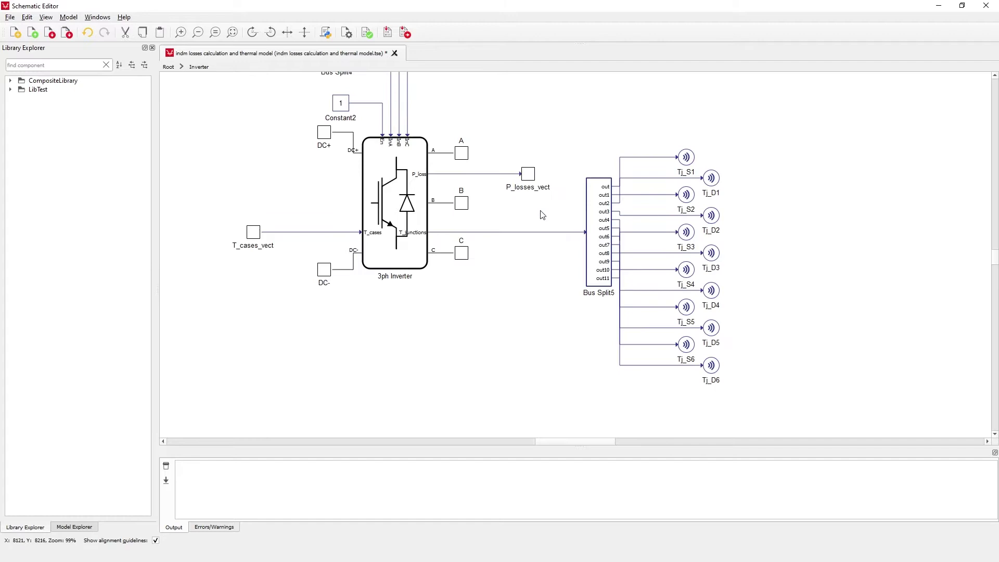
drag(540, 215, 671, 263)
double_click(559, 262)
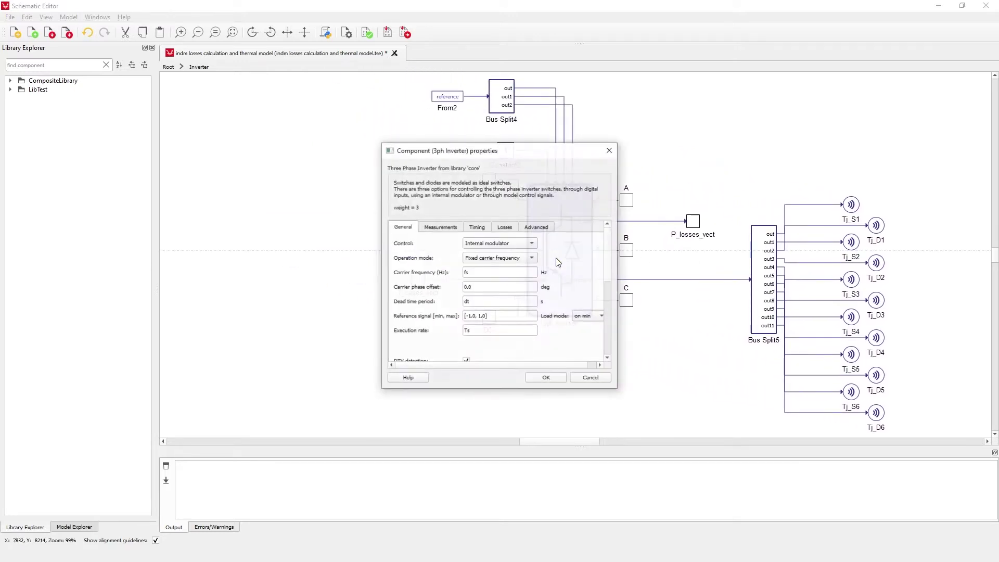
click(502, 231)
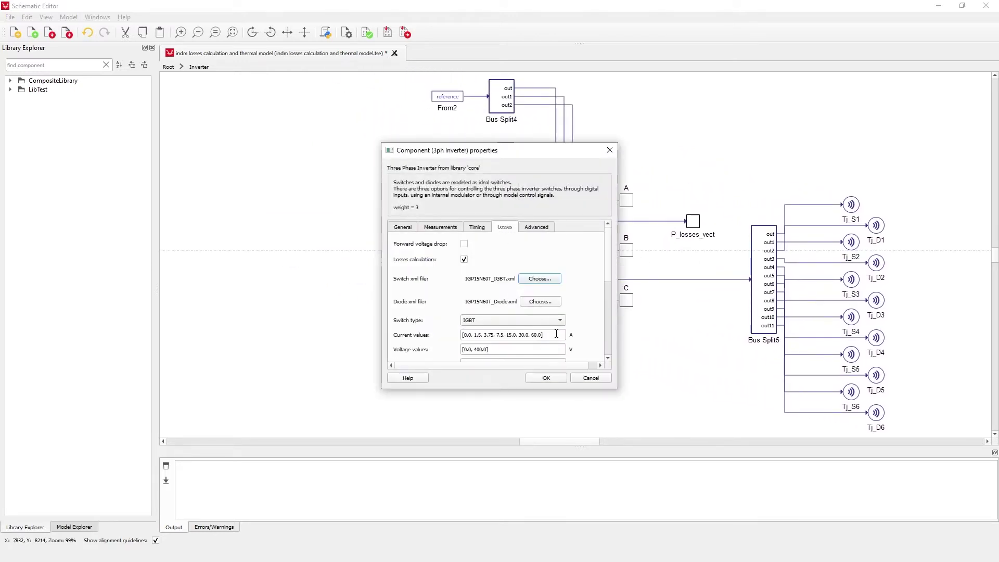
drag(545, 335, 410, 334)
scroll(410, 334, down, 1)
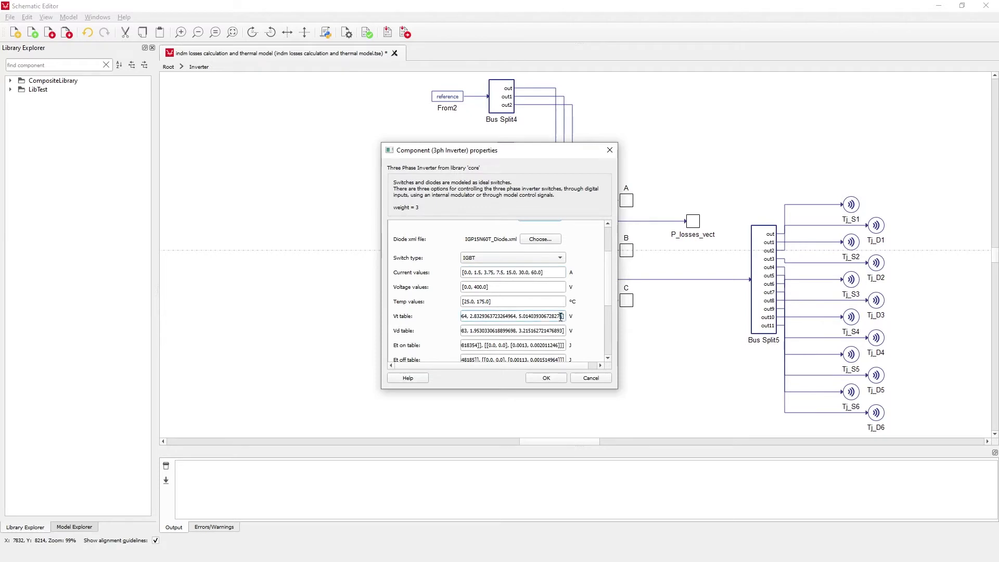
drag(559, 317, 462, 316)
click(547, 378)
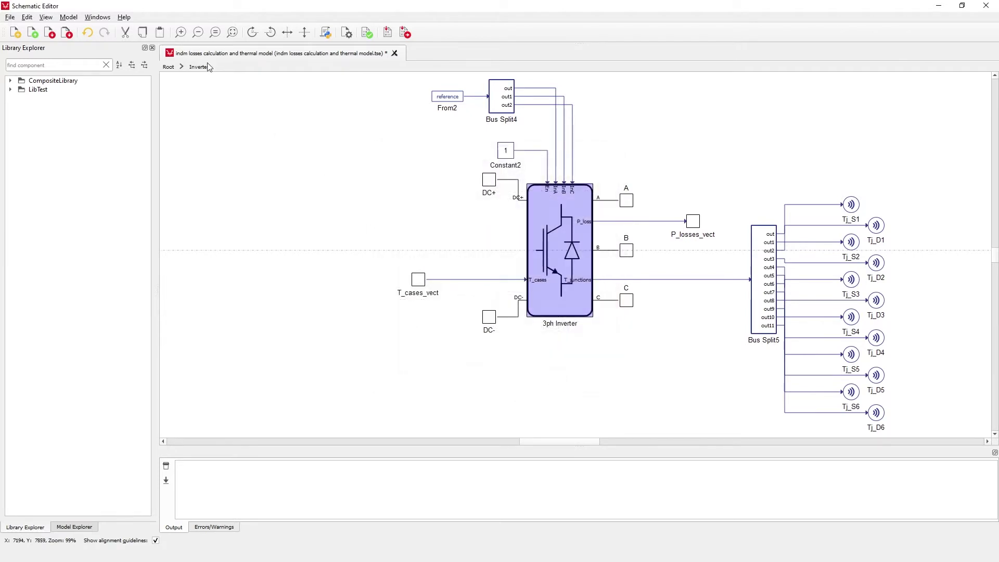
click(169, 67)
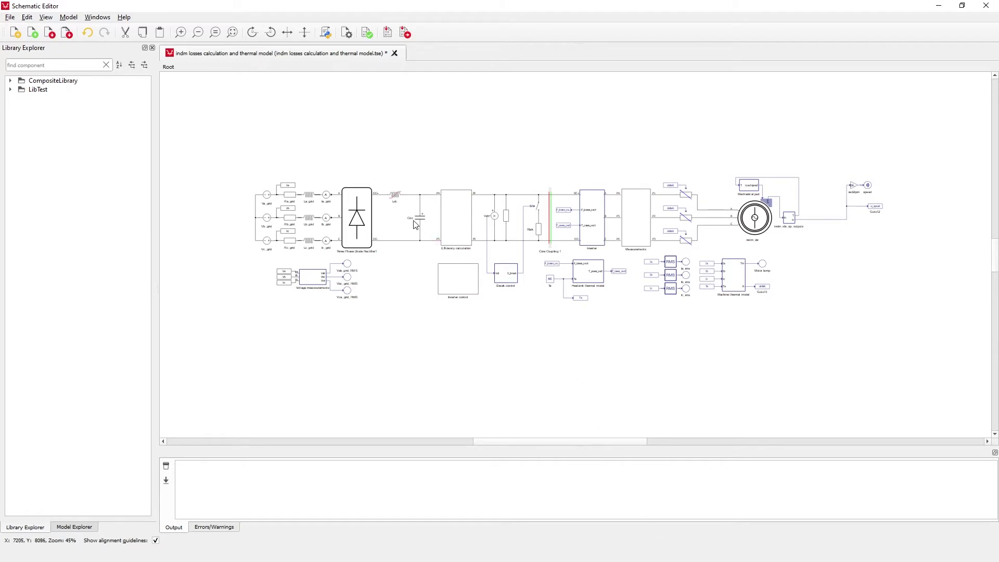
Recheck the Ldc inductance values without changes, then close the Schematic Editor
double_click(395, 199)
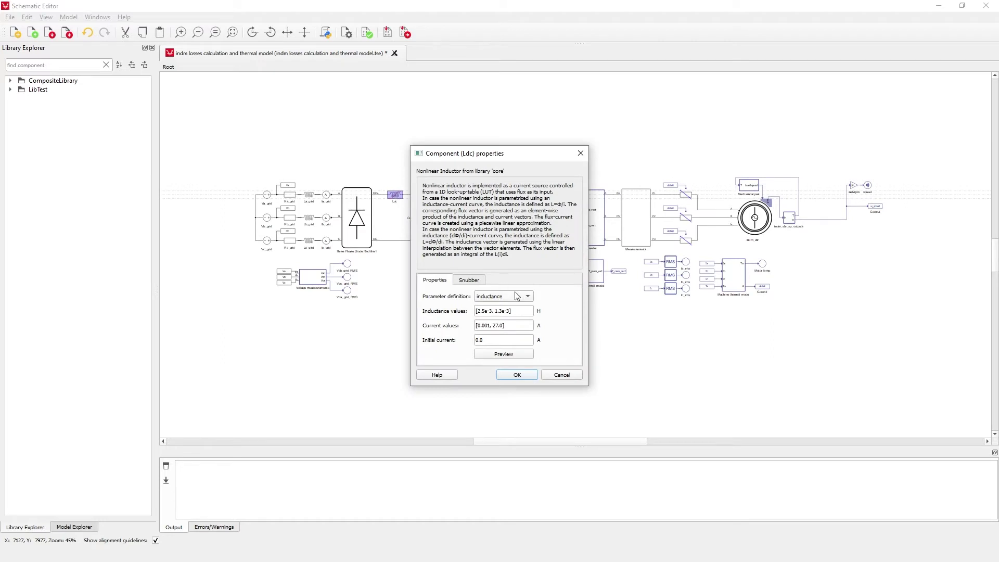
drag(530, 311, 459, 311)
click(563, 376)
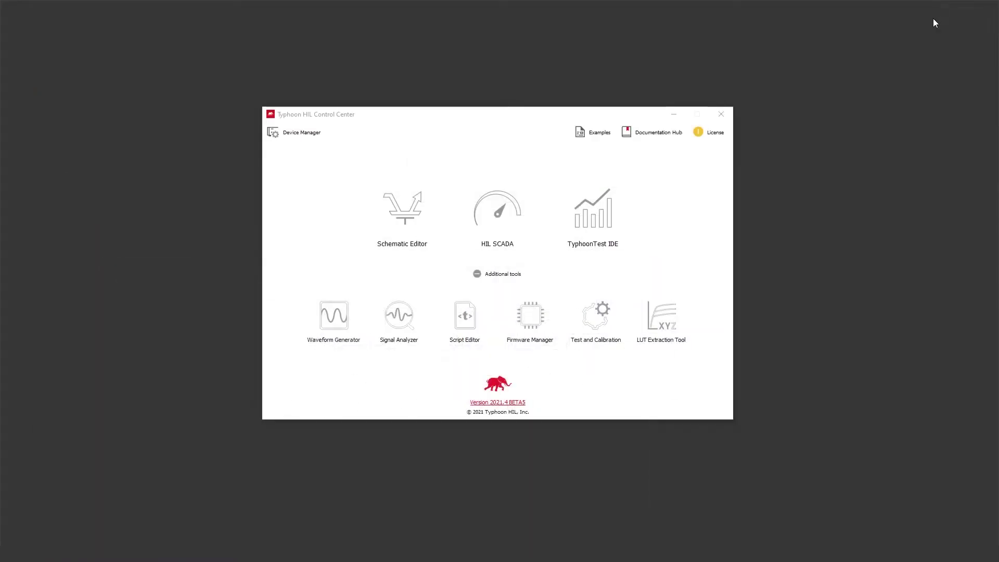
click(938, 7)
Launch the LUT Extraction Tool from Control Center's Additional tools
click(661, 325)
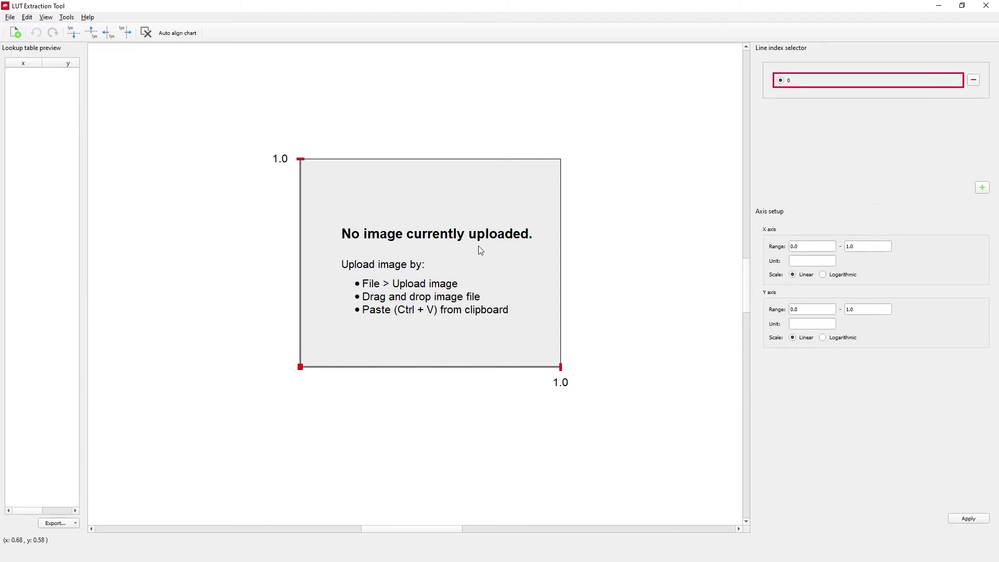
scroll(478, 246, up, 2)
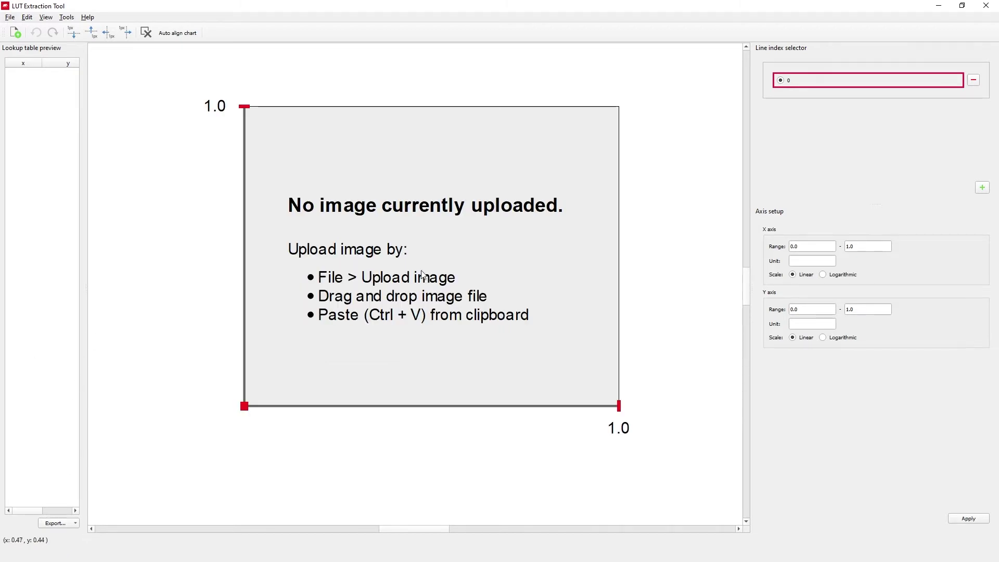
Upload the chart image 2.png from lut_example_graphs
click(14, 32)
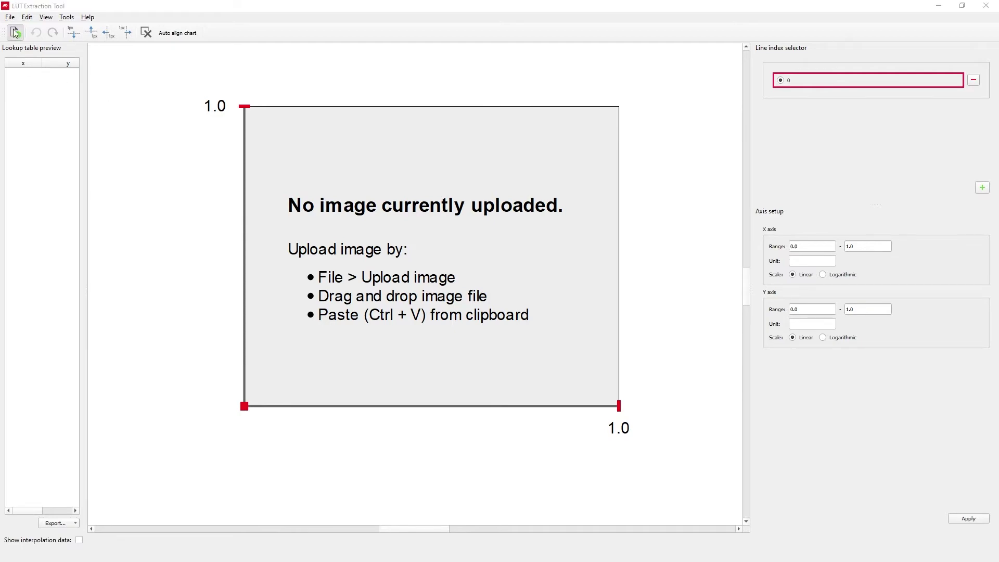
click(320, 106)
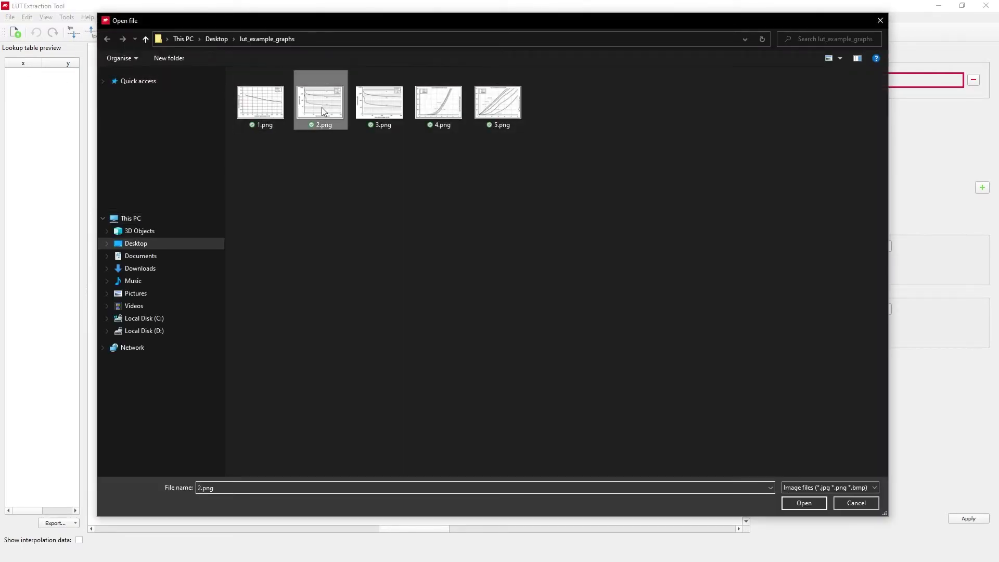
click(790, 499)
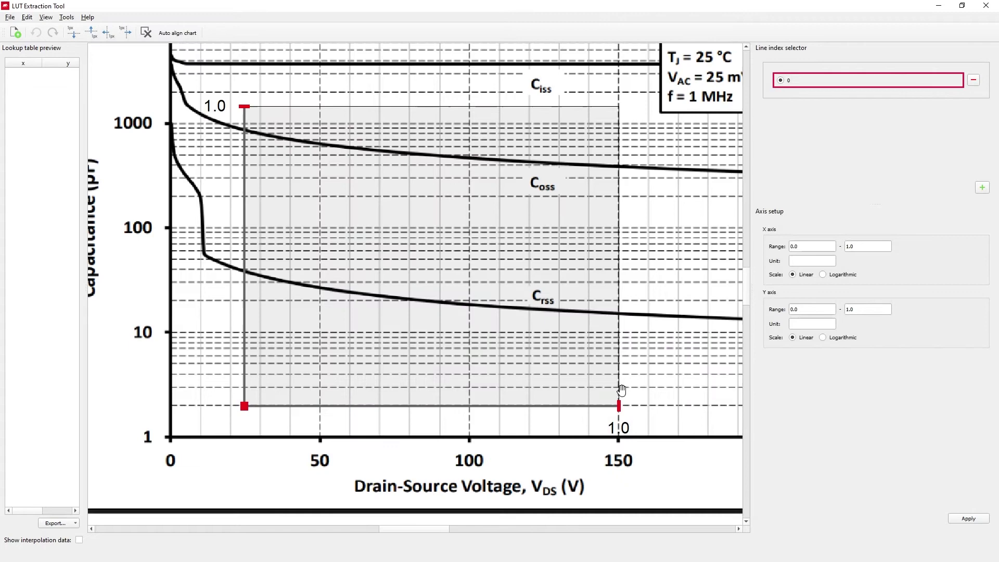
scroll(409, 223, down, 1)
scroll(409, 222, down, 1)
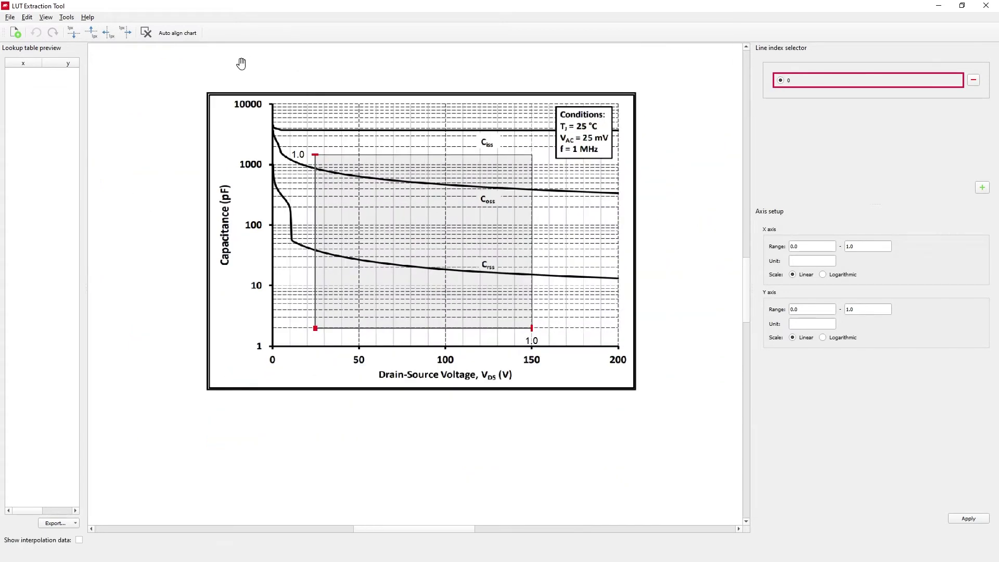
Set Auto align chart to 3 lines and move its dialog off the chart
click(178, 34)
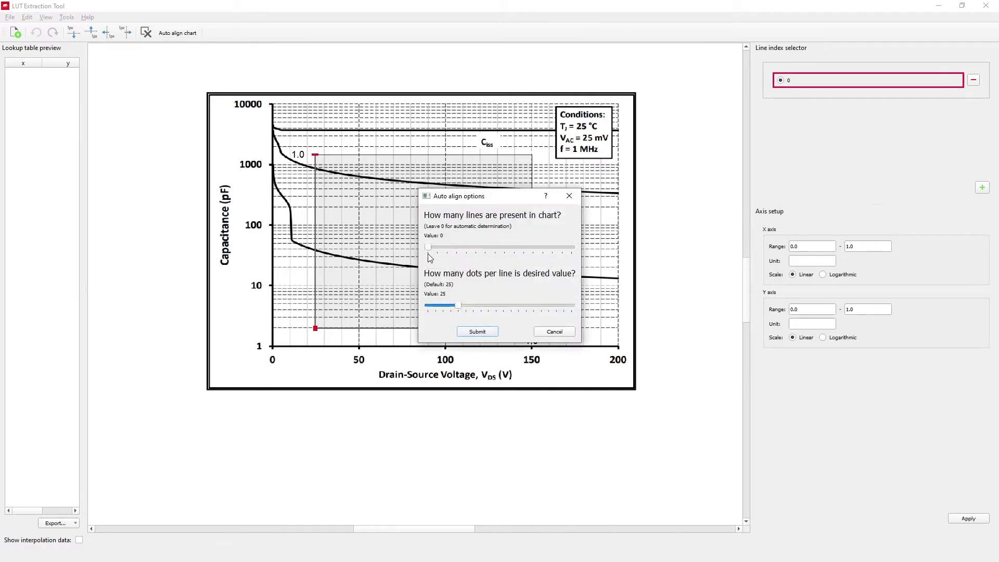
drag(428, 248, 452, 248)
drag(497, 200, 675, 208)
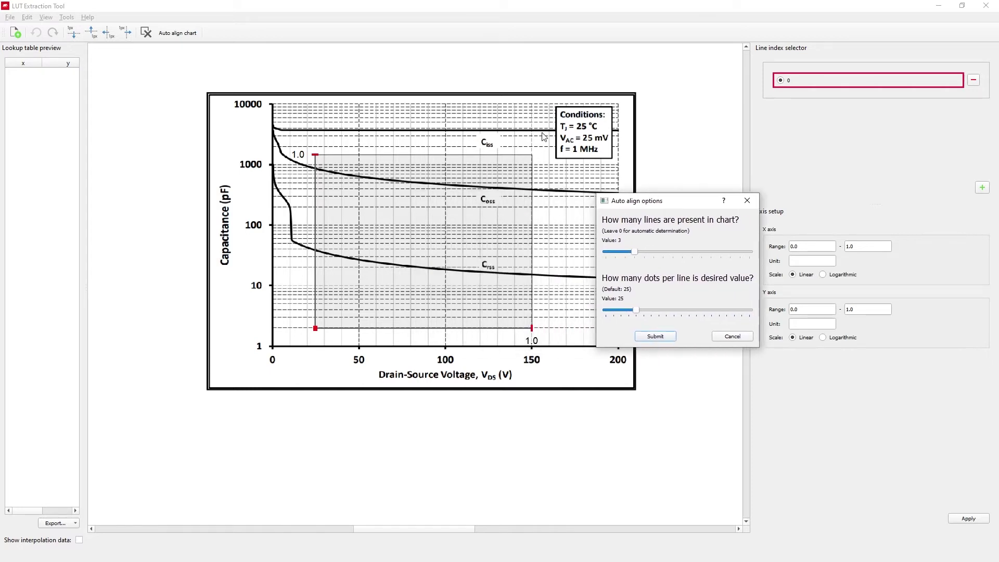
Submit auto-align to trace the three capacitance curves
click(656, 337)
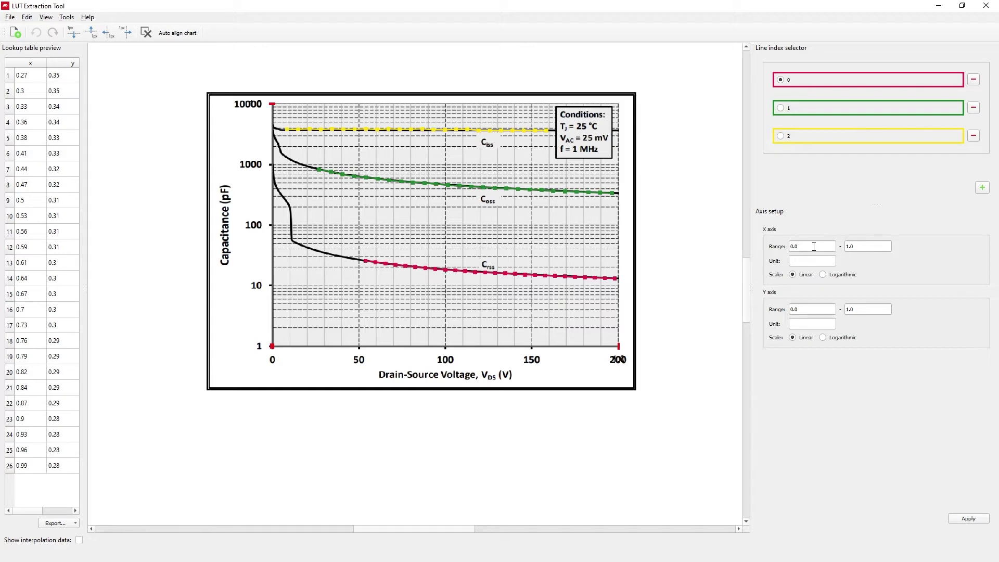
Apply axis ranges X 0–200 and Y 1–10000 with a logarithmic Y scale
double_click(814, 245)
text(0)
double_click(876, 247)
text(200)
double_click(803, 305)
text(1)
double_click(848, 309)
text(10000)
click(822, 337)
click(975, 520)
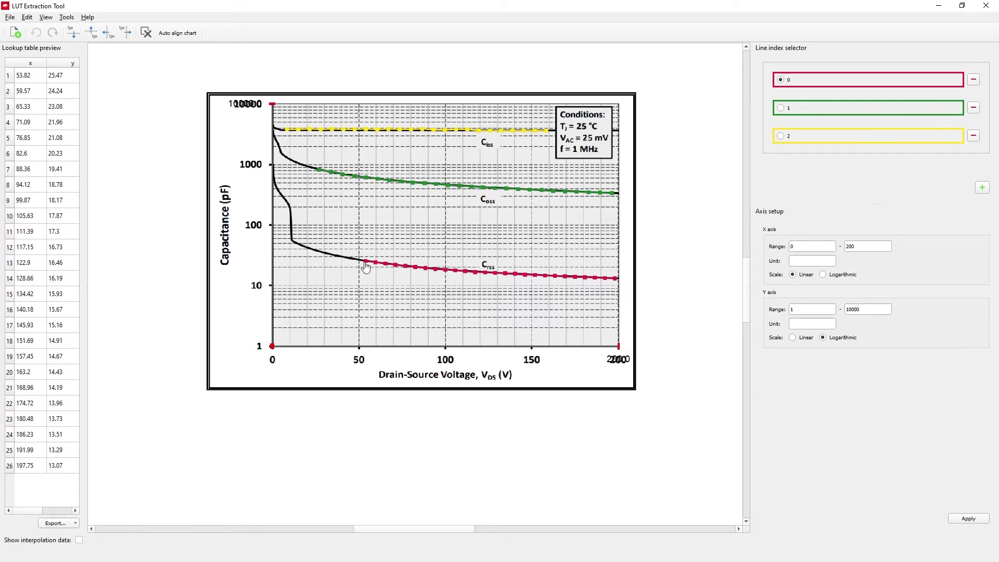
scroll(364, 266, up, 3)
scroll(382, 276, up, 3)
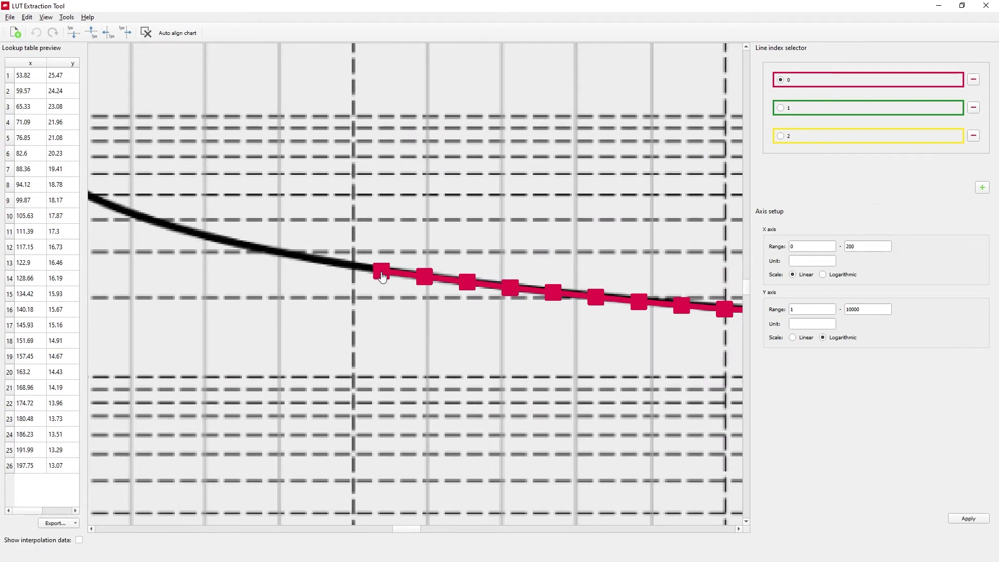
Nudge the red line up one step, widen the table preview, and view line 1's values
click(91, 35)
click(91, 35)
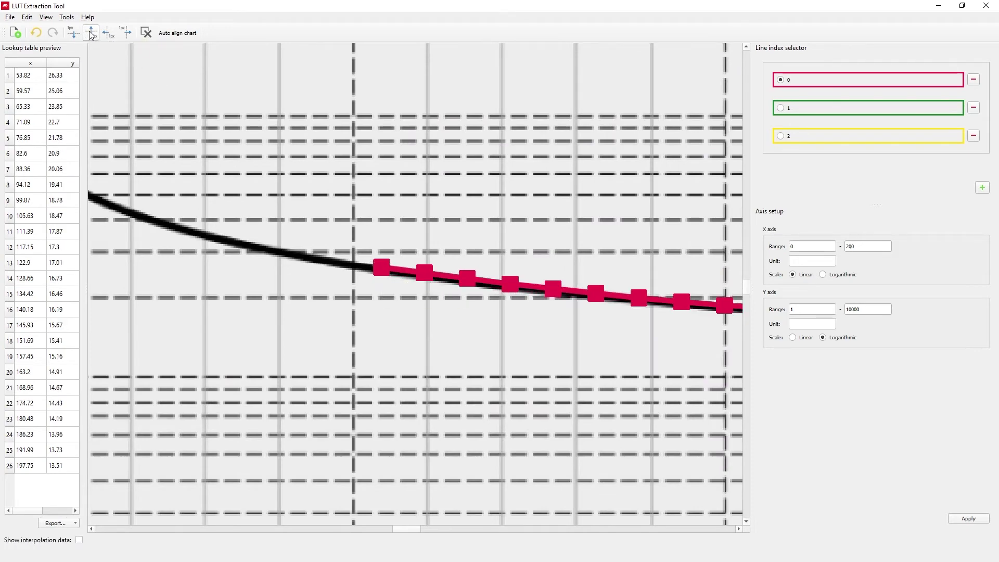
click(72, 35)
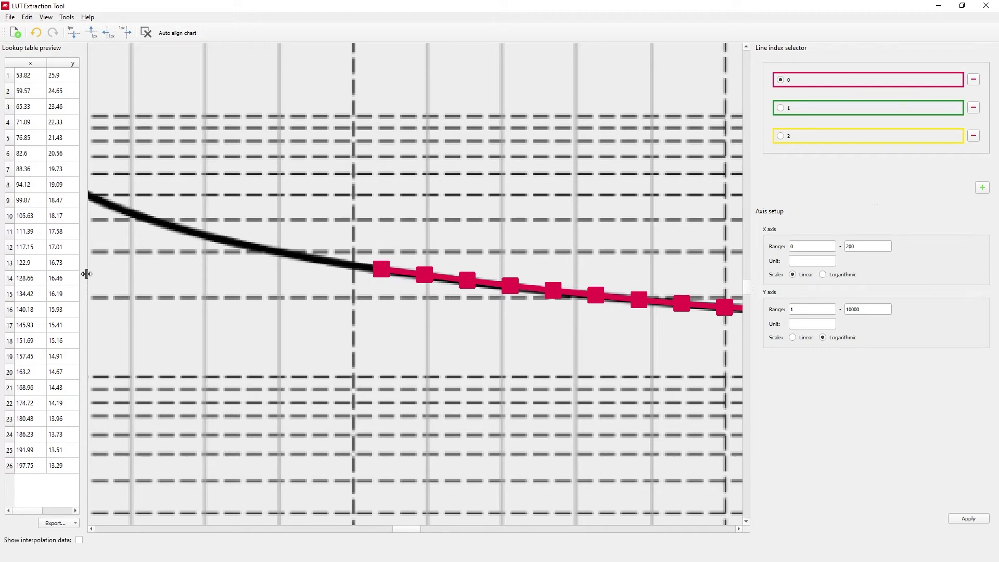
drag(87, 274, 143, 275)
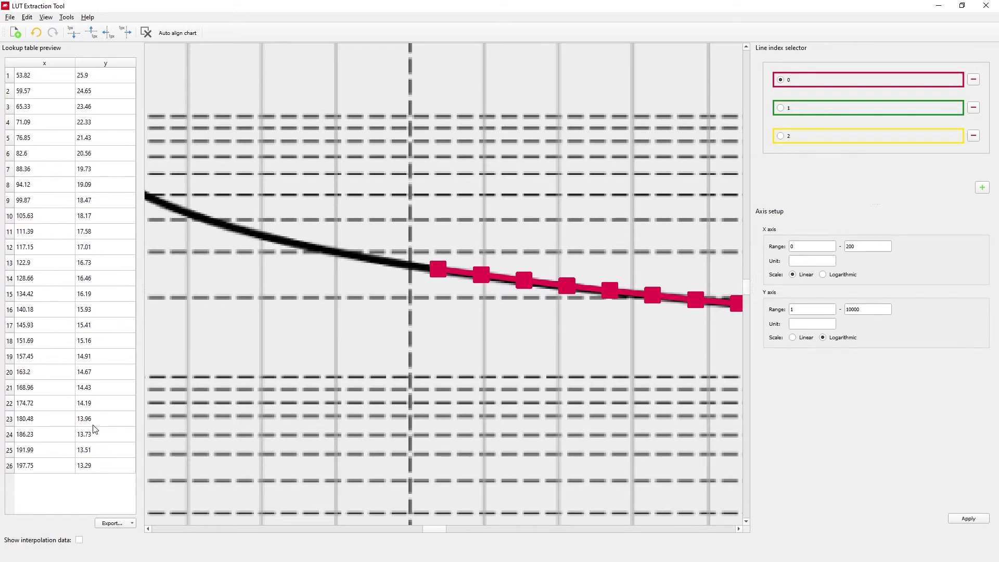
scroll(295, 332, down, 1)
scroll(295, 333, down, 1)
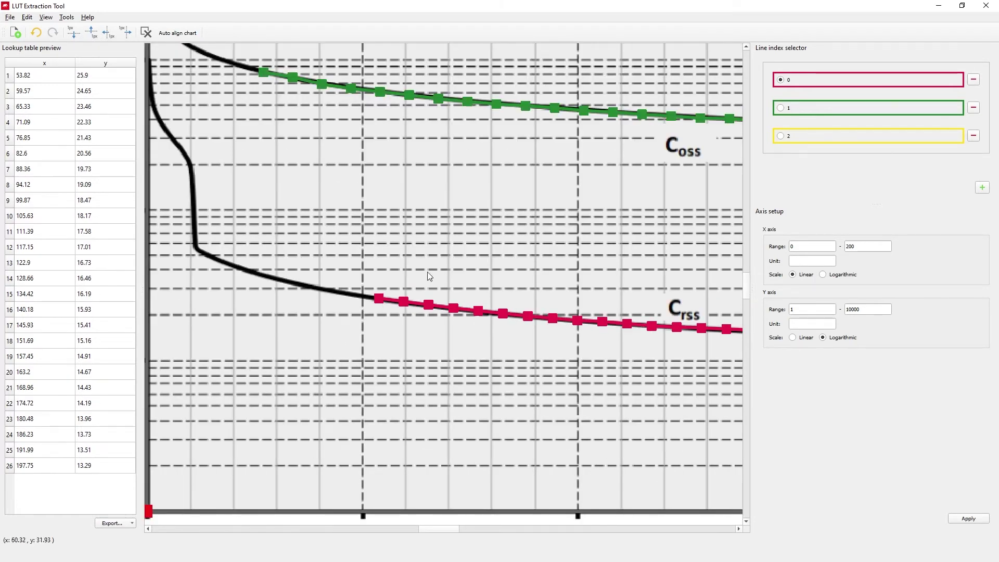
click(780, 108)
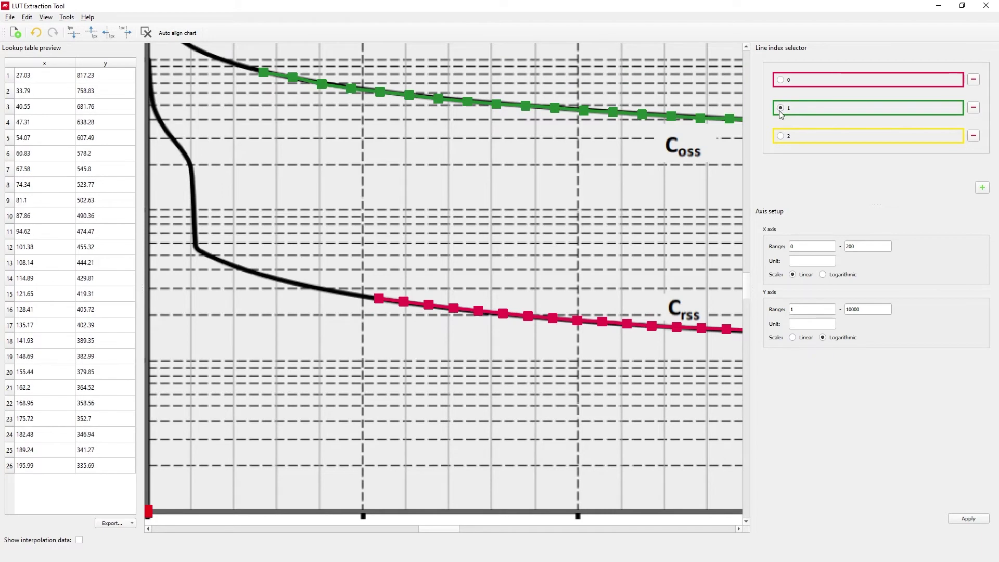
View line 2's values, then show the CSV, JSON and PY export choices
click(780, 136)
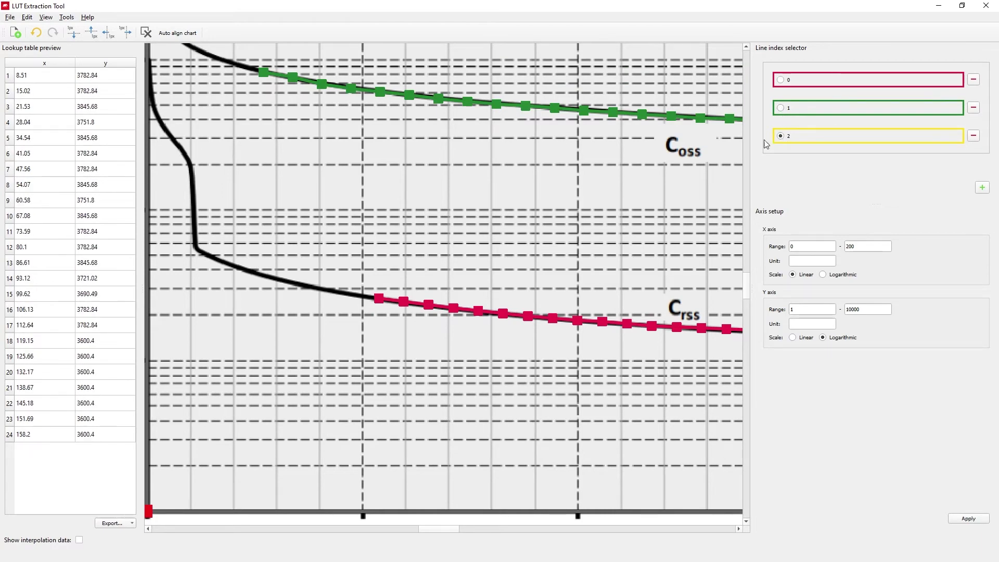
scroll(558, 223, down, 1)
scroll(559, 222, down, 1)
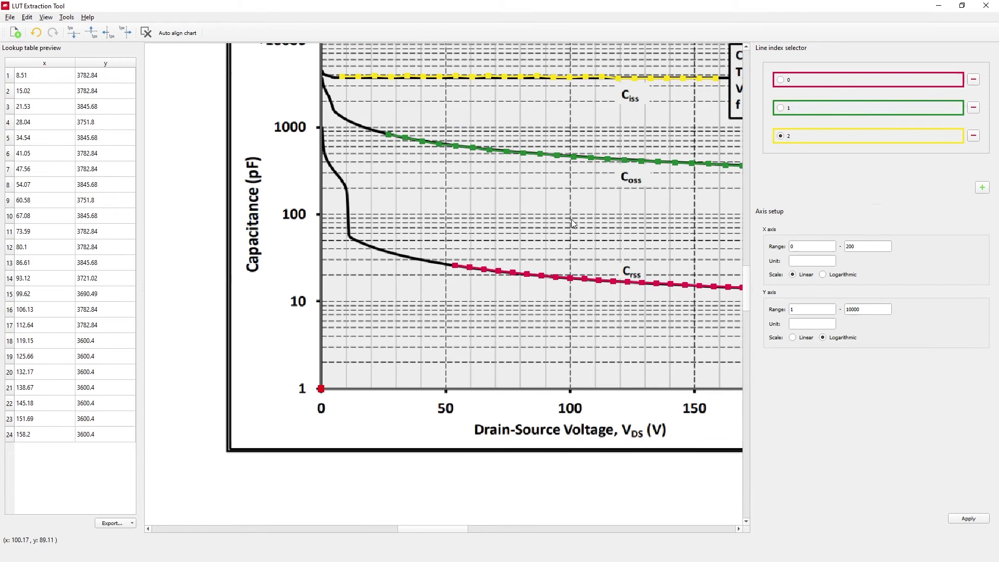
scroll(219, 241, down, 1)
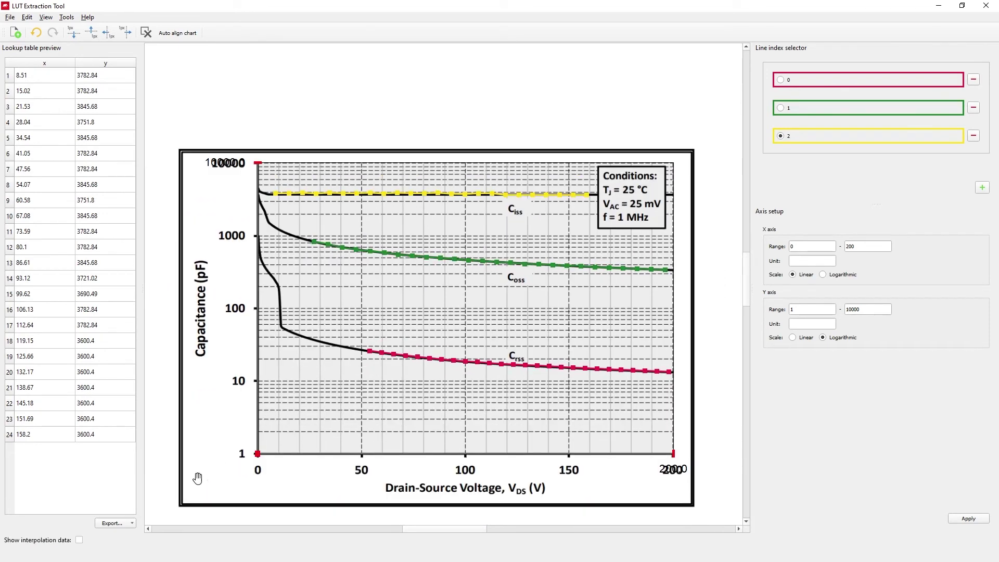
click(123, 524)
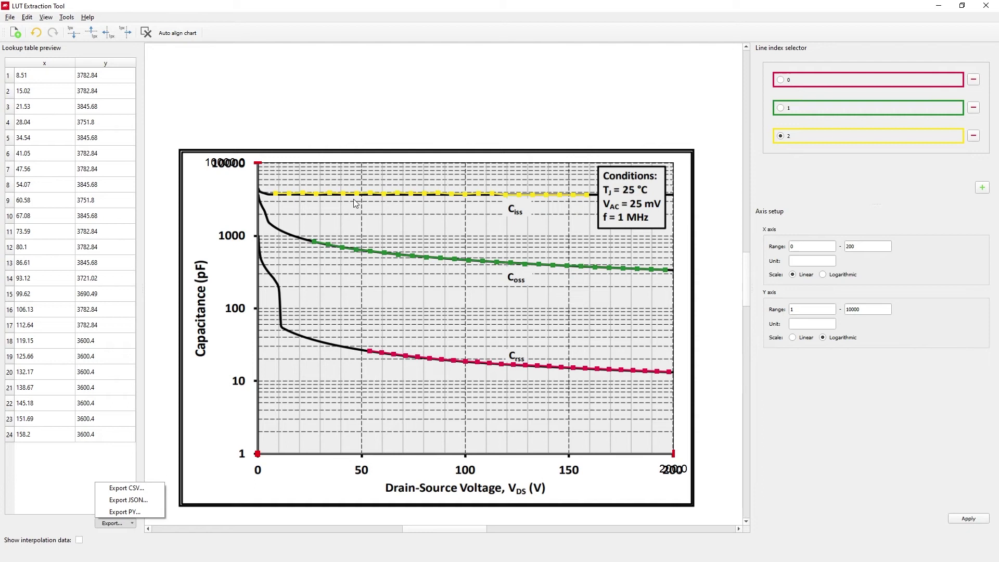
Start a new project with Ctrl+N to clear the chart and table
key(ctrl+n)
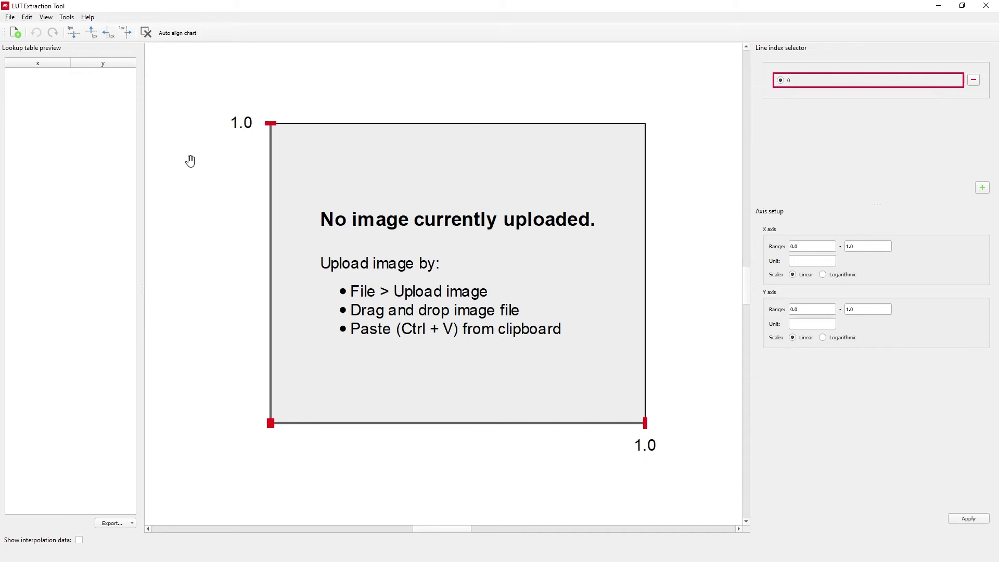
Upload the chart image 1.png from lut_example_graphs
click(16, 33)
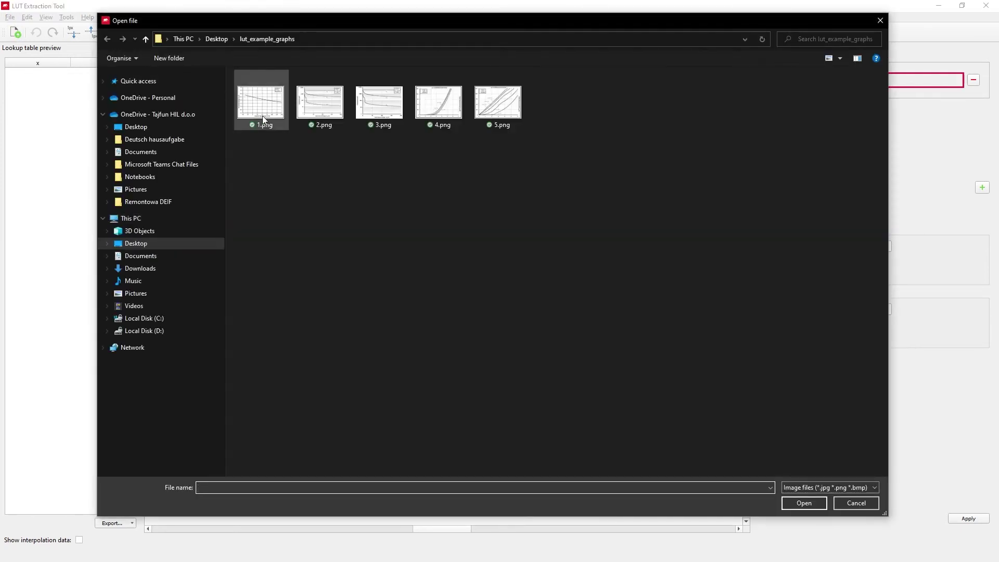
click(262, 113)
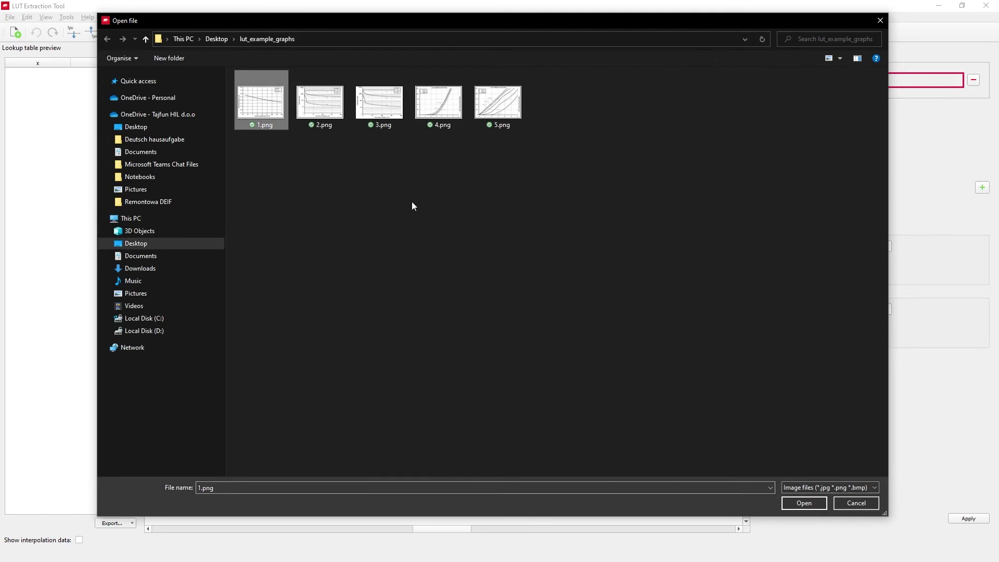
click(803, 503)
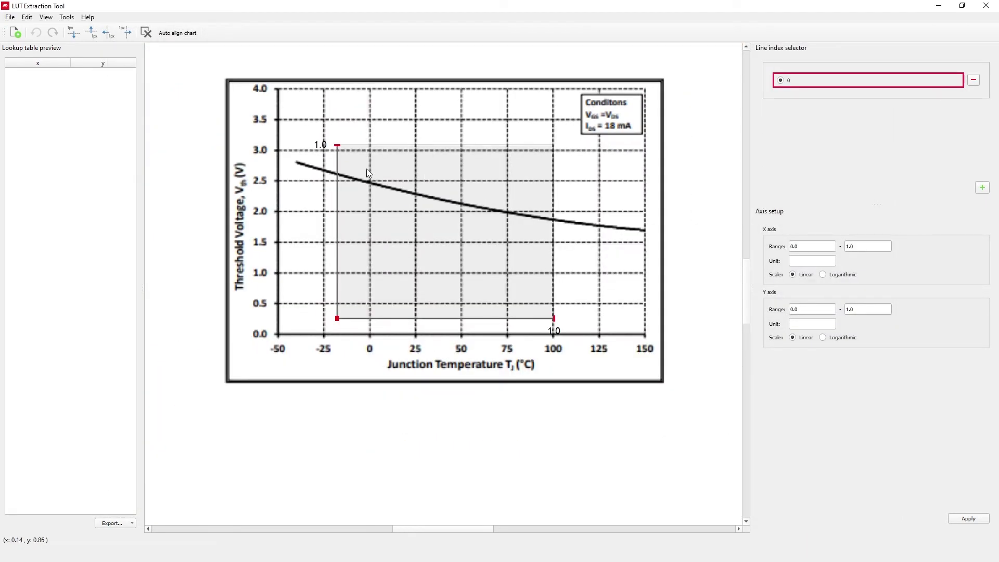
Drag the calibration markers to the chart's (-50, 0.0) origin, 150 °C and 4.0 V
drag(337, 318, 279, 333)
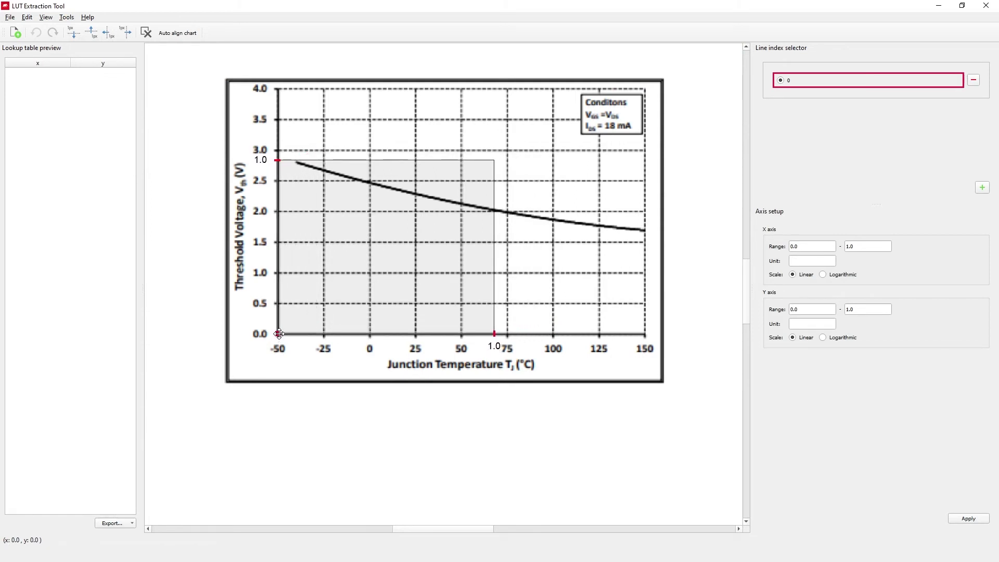
drag(494, 334, 645, 336)
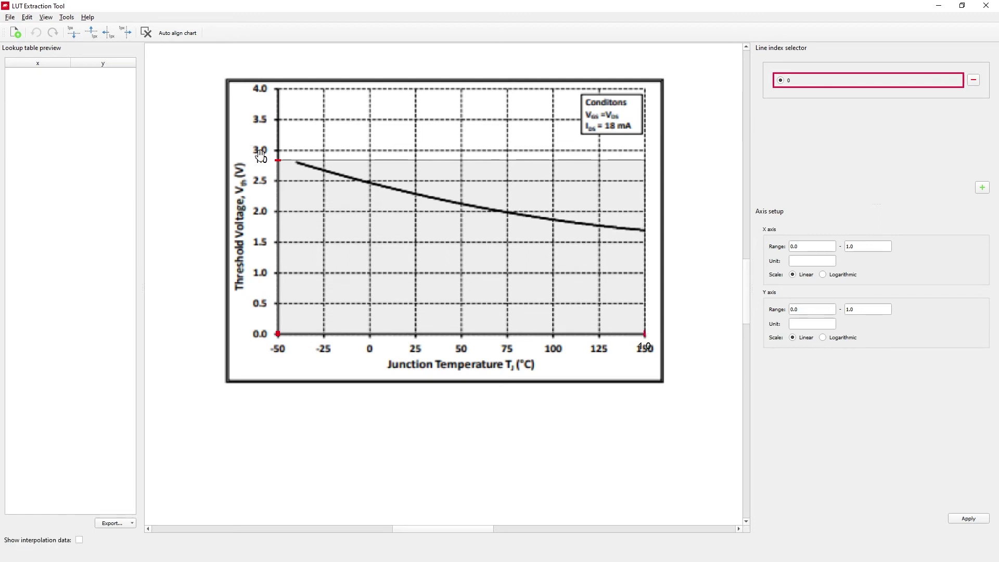
drag(278, 160, 278, 88)
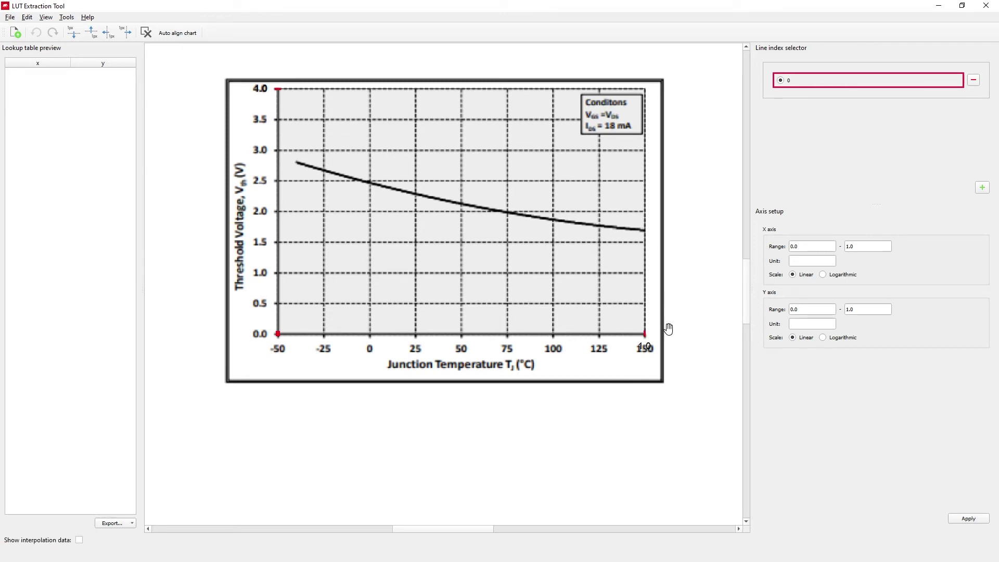
Enter X range -50 to 150 and Y range 0 to 4, then apply them
click(810, 245)
key(ctrl+a)
text(-)
double_click(868, 245)
text(150)
double_click(811, 309)
double_click(872, 310)
text(4)
click(967, 519)
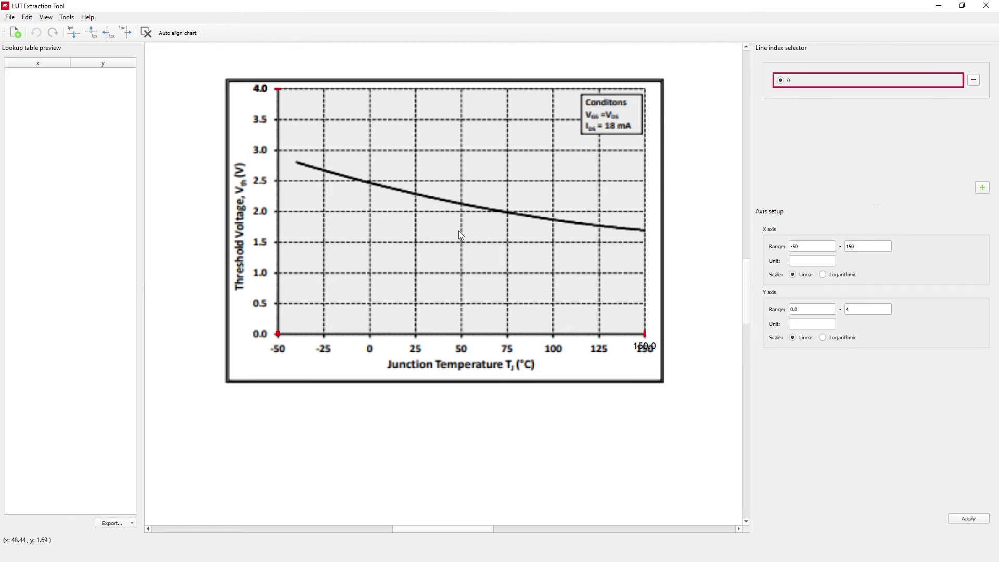
scroll(316, 162, up, 1)
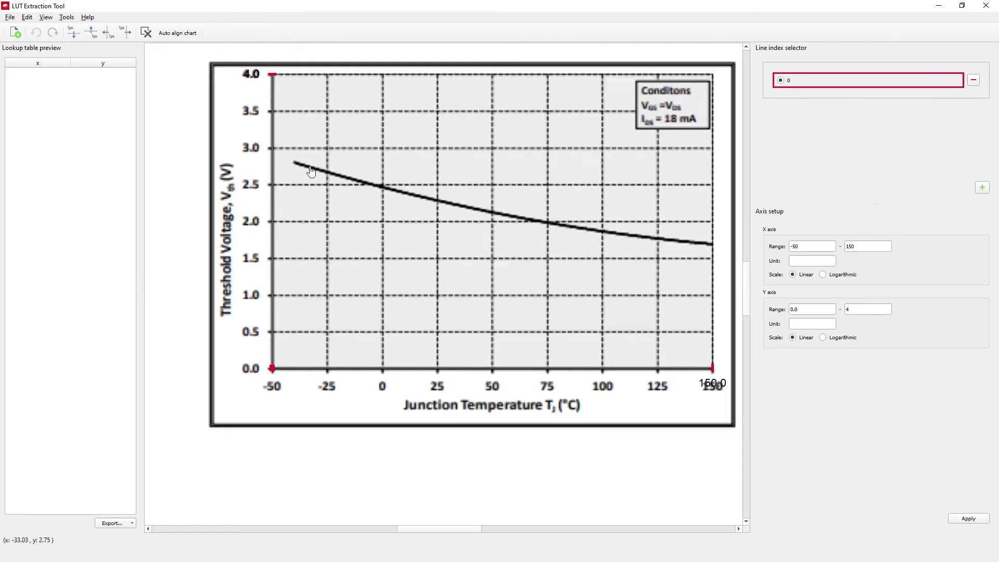
scroll(312, 165, up, 4)
Mark curve points at x -39.63, -12.55 and 24.5, removing and re-placing the misplaced third
click(276, 161)
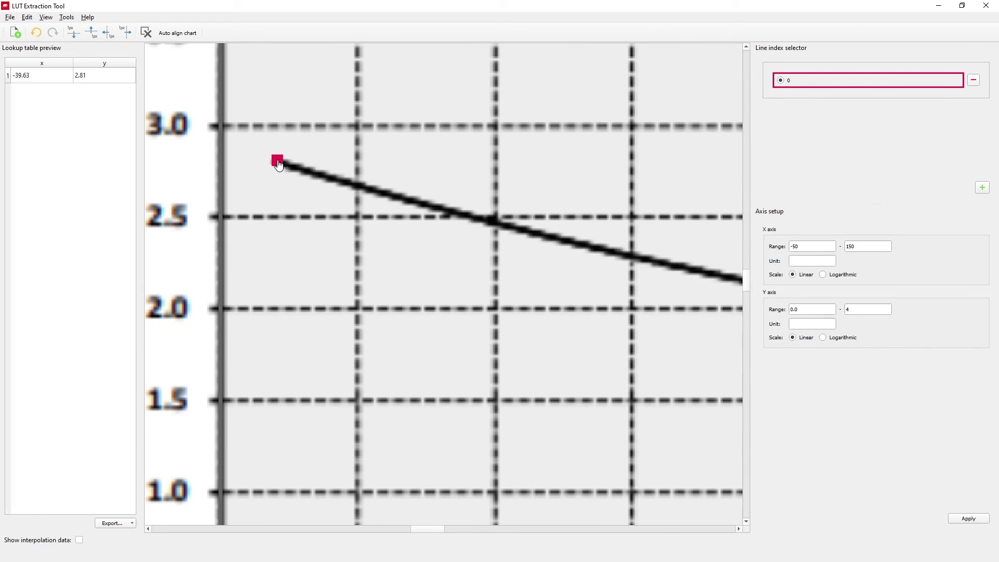
click(425, 206)
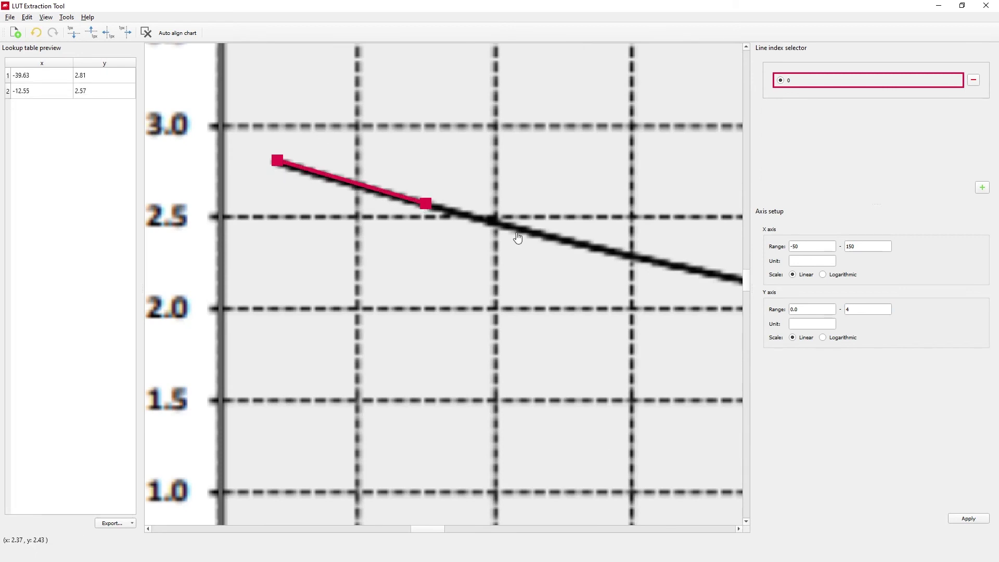
click(626, 255)
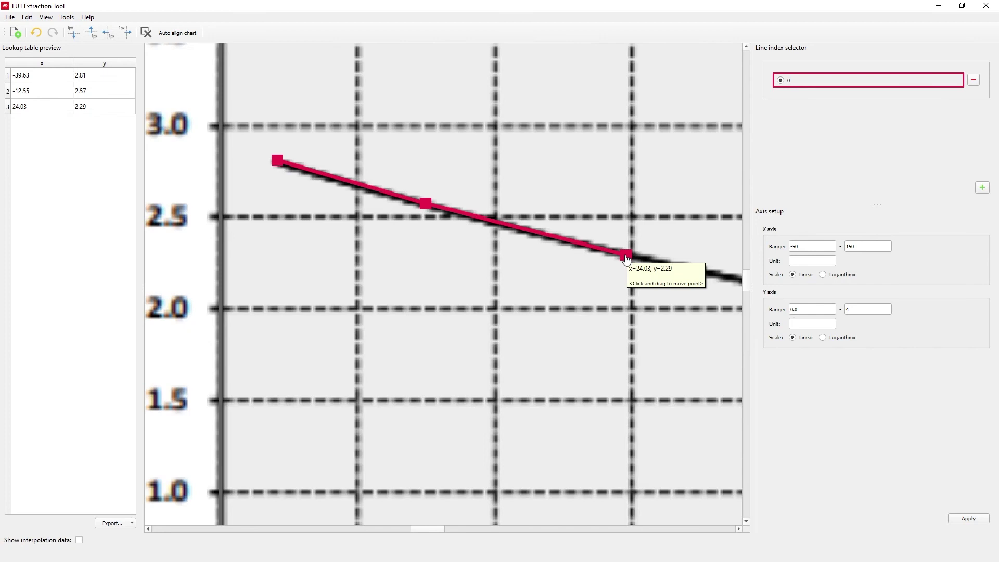
right_click(626, 257)
click(648, 260)
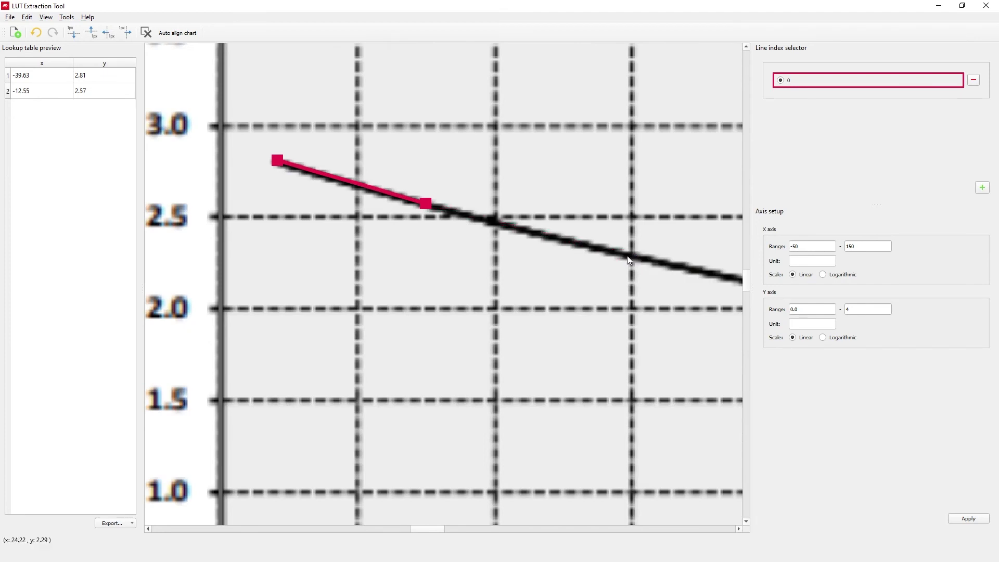
click(626, 255)
mouse_move(669, 228)
mouse_down()
mouse_move(437, 202)
mouse_move(671, 230)
mouse_up()
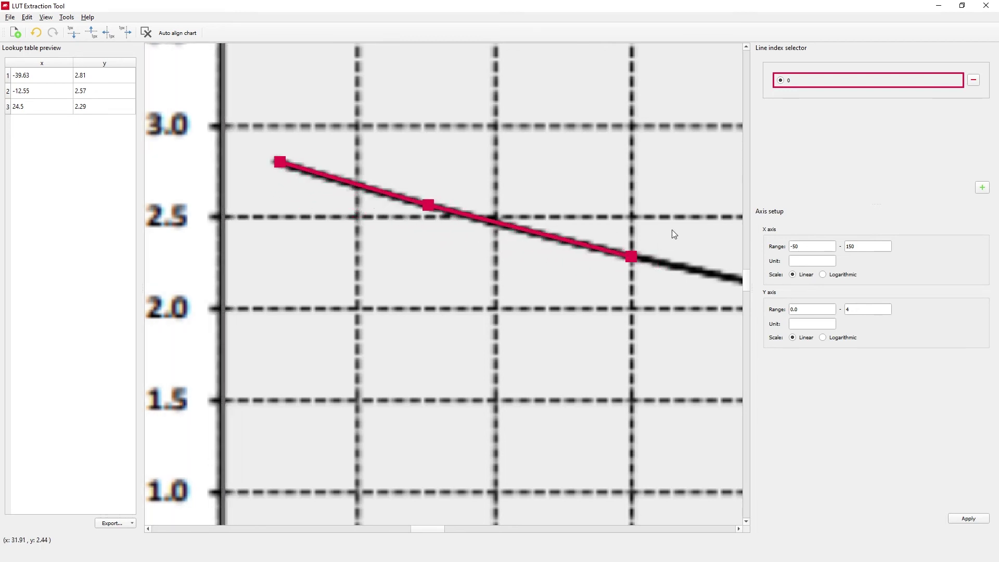
scroll(671, 265, down, 1)
scroll(667, 268, down, 4)
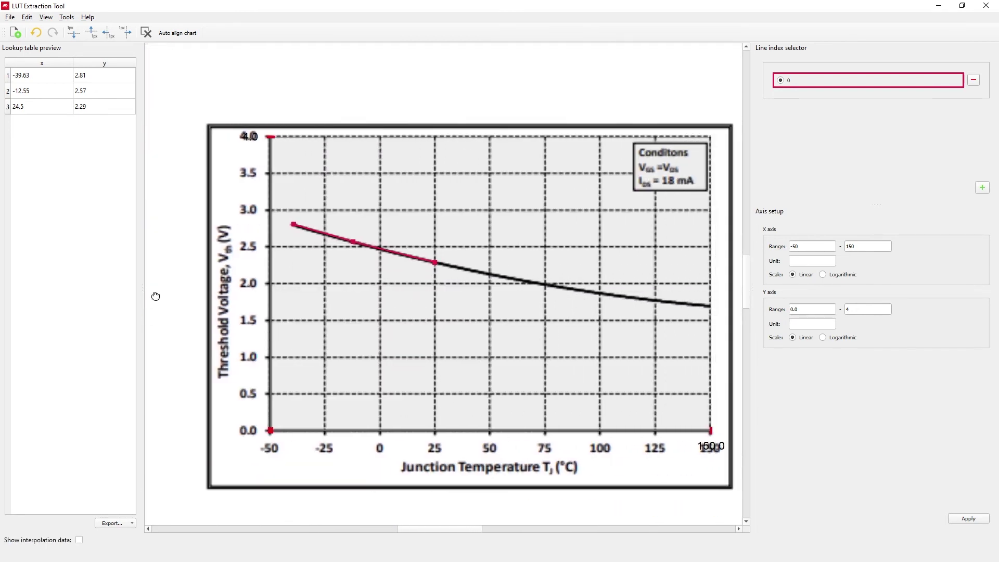
Mark six more curve points near 45, 67, 88, 106 and 134 °C, ending at 148.77
click(452, 273)
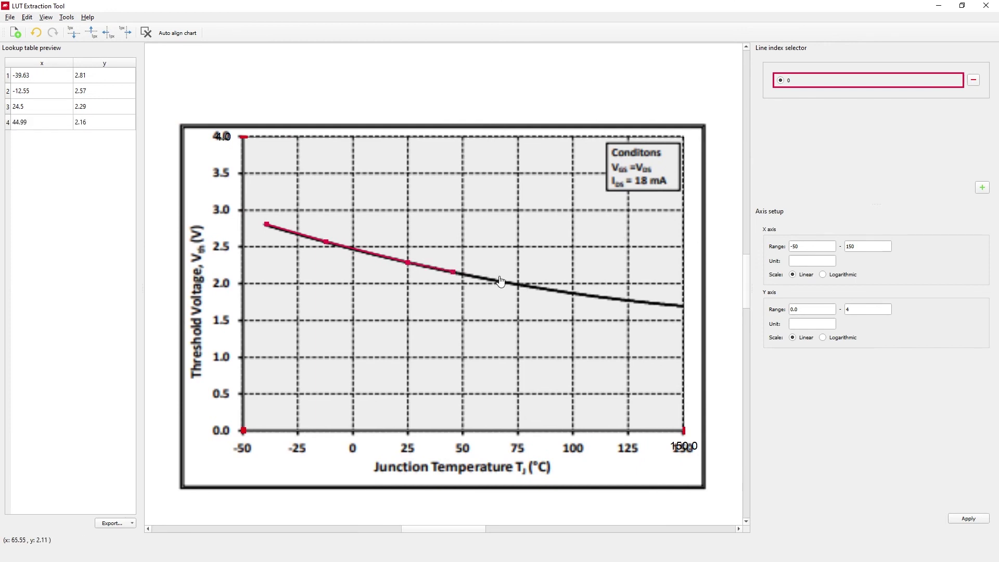
click(500, 281)
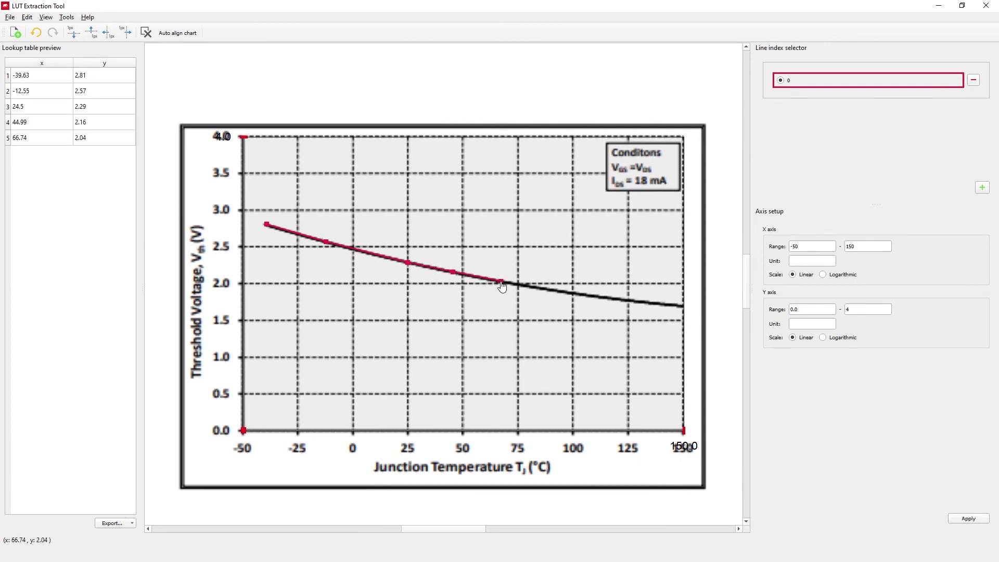
click(546, 289)
click(587, 295)
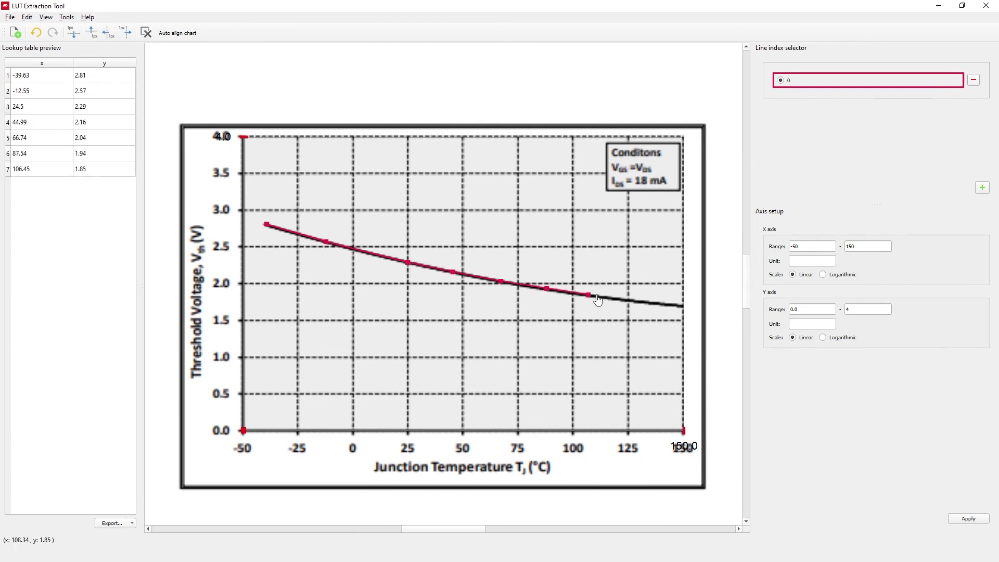
click(649, 301)
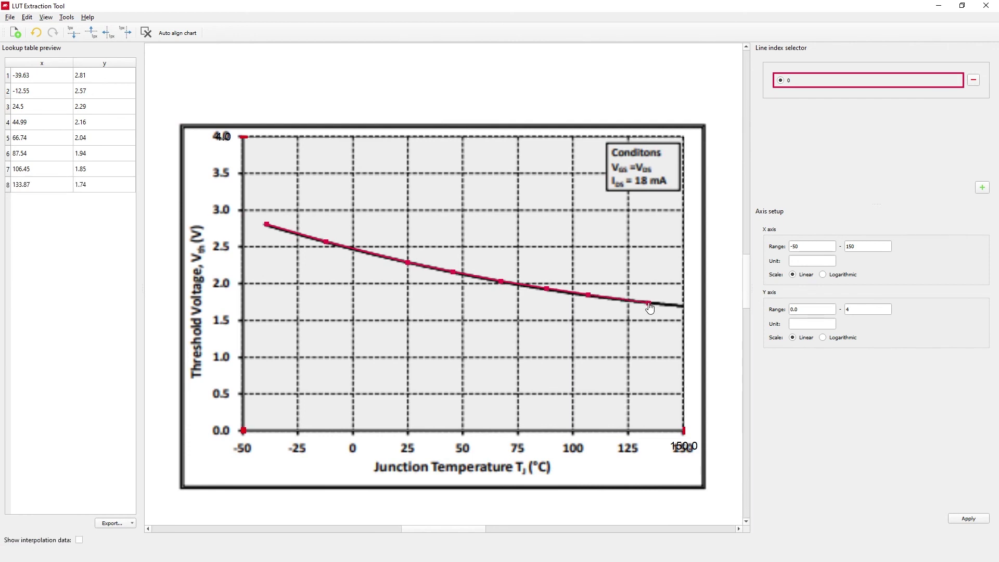
click(679, 306)
Choose Export CSV, then cancel the export folder dialog
click(116, 523)
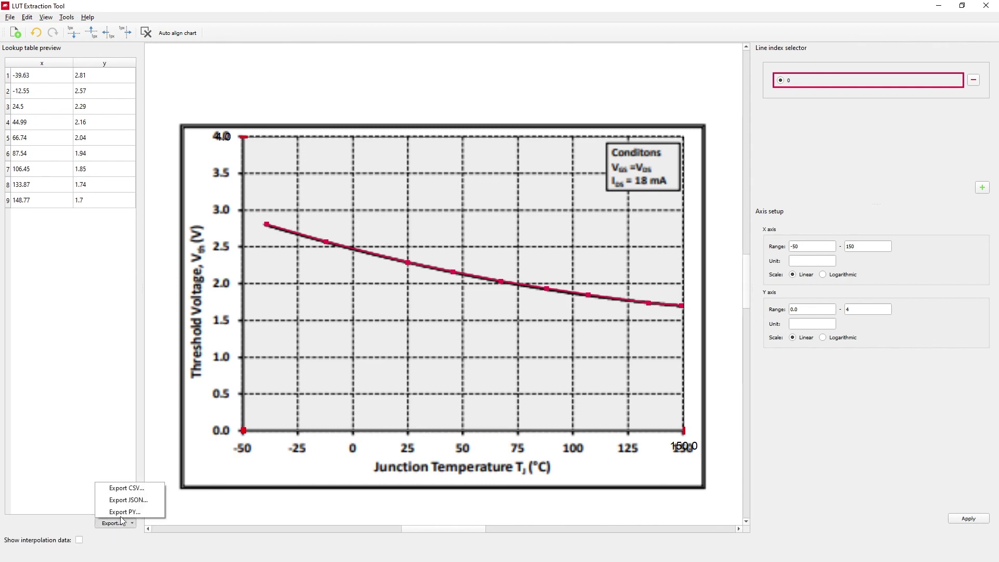
click(126, 486)
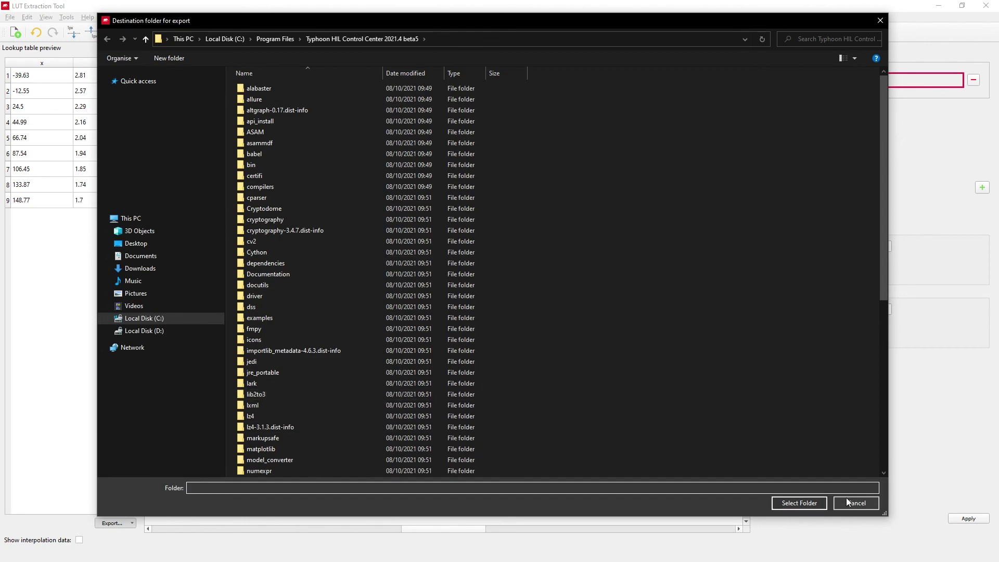
click(846, 500)
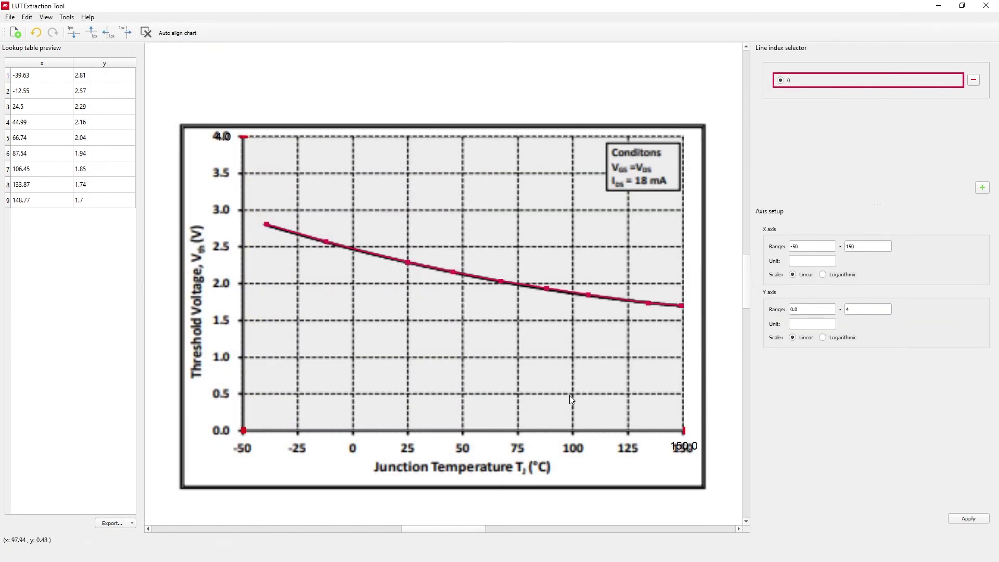
click(85, 17)
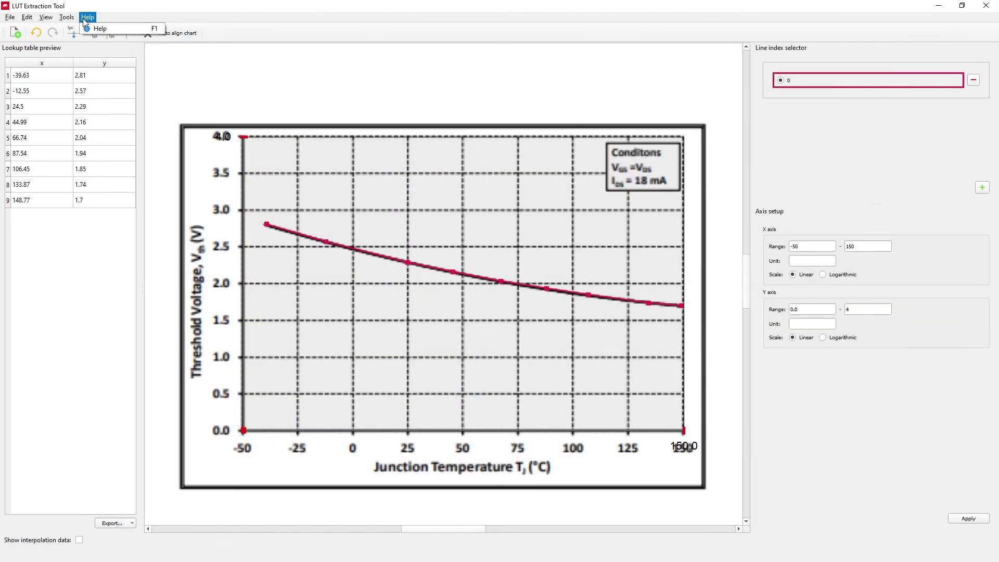
click(98, 29)
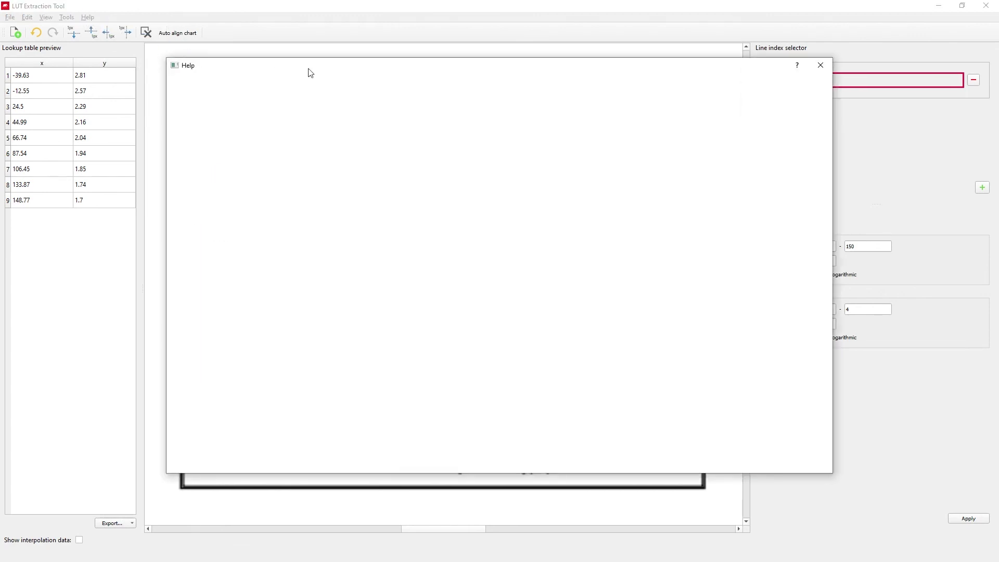
drag(331, 71, 267, 77)
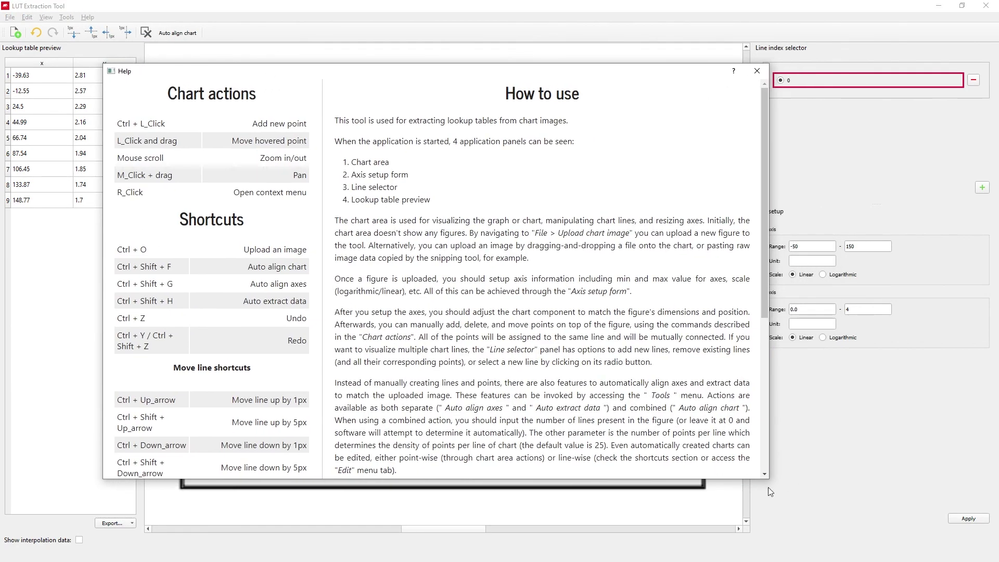
drag(769, 480, 893, 529)
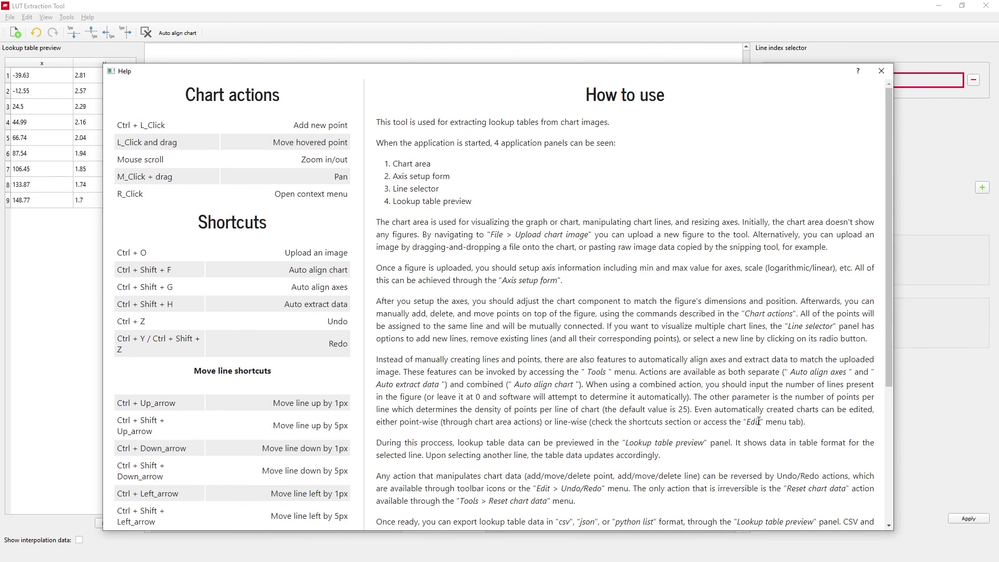
click(882, 70)
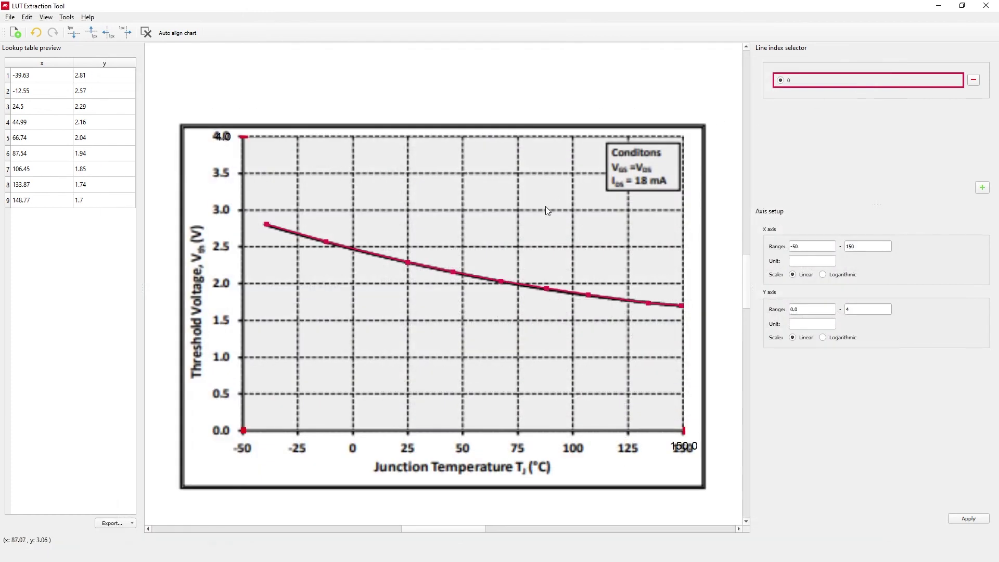